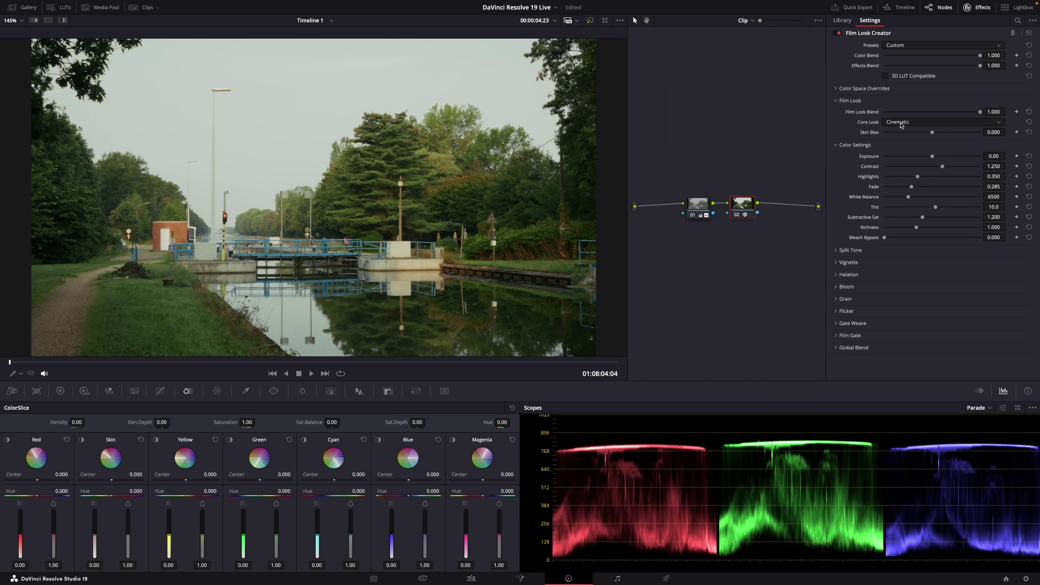
- Switch the Film Look Creator core look from Cinematic to Rochester, then reopen the list to compare looks
click(901, 123)
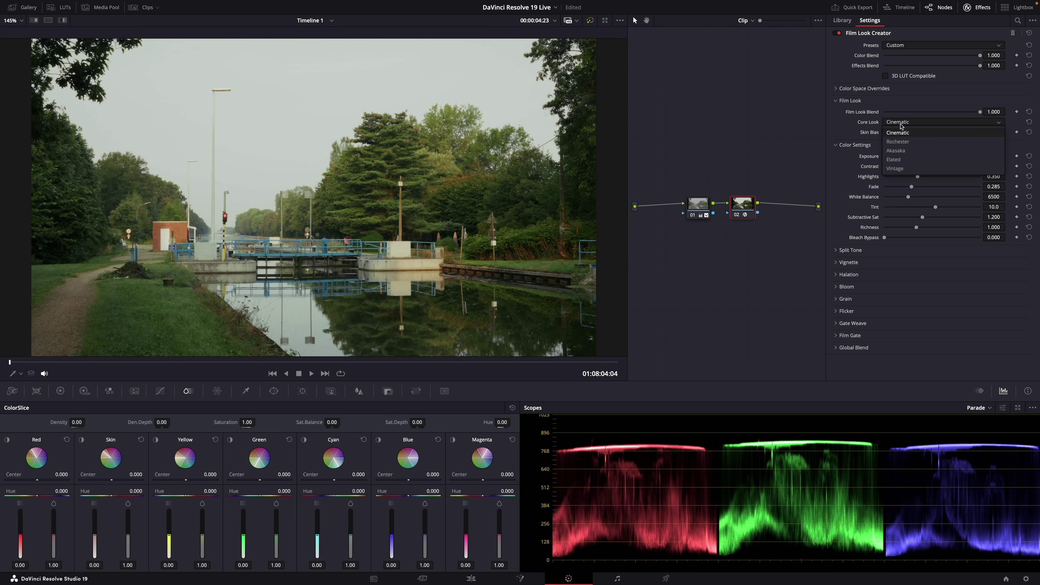
click(901, 141)
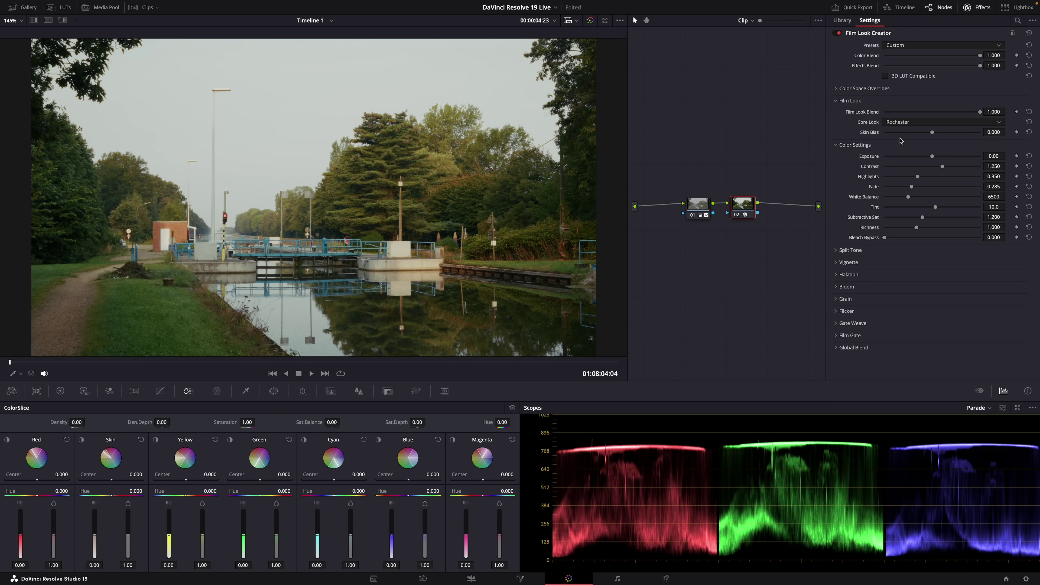
click(900, 122)
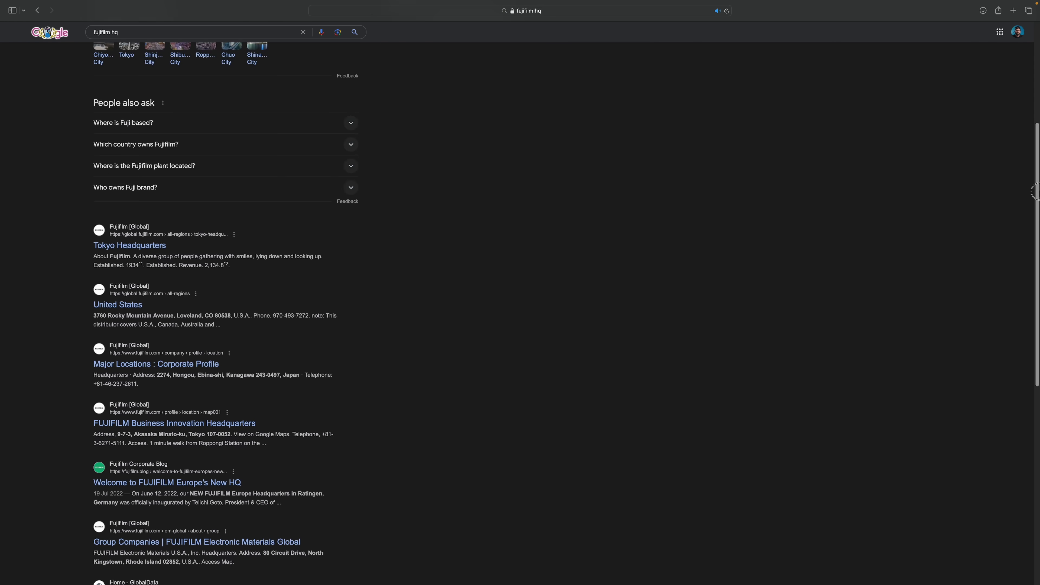
scroll(938, 263, down, 3)
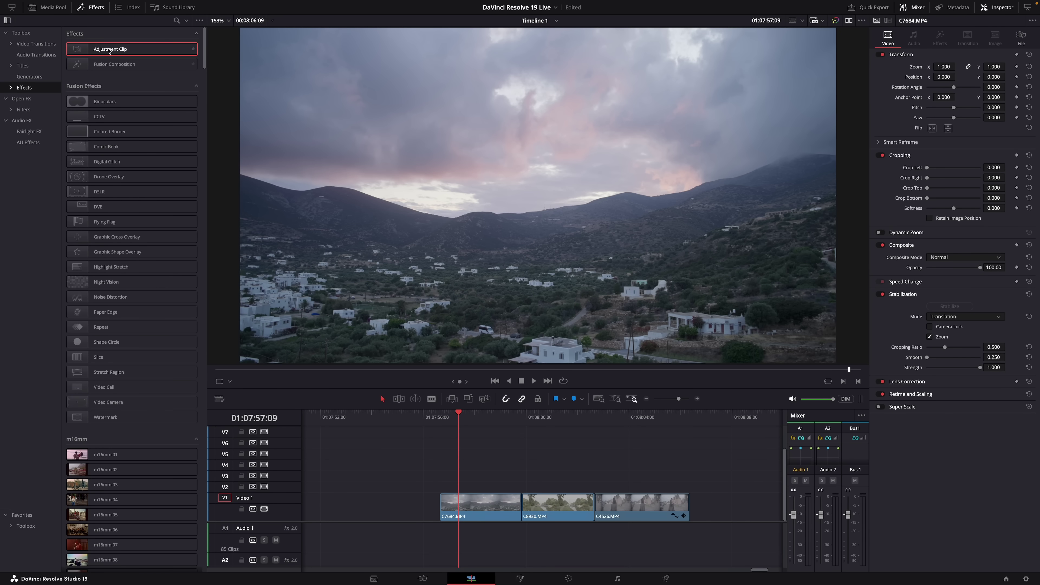
- Put an adjustment clip on V2, apply Film Look Creator to it, and set Core Look to Rochester
drag(109, 50, 472, 492)
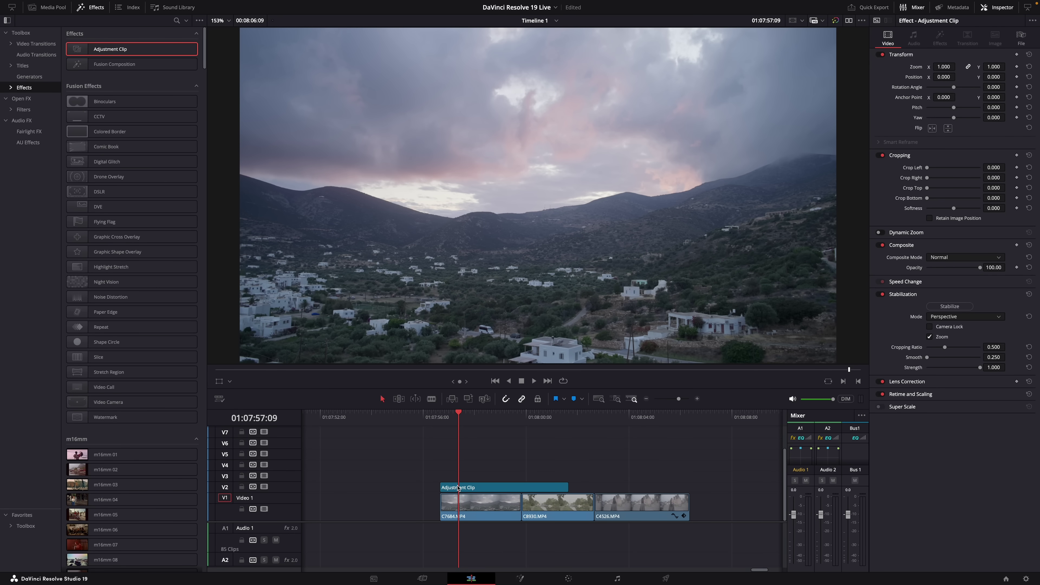
click(22, 99)
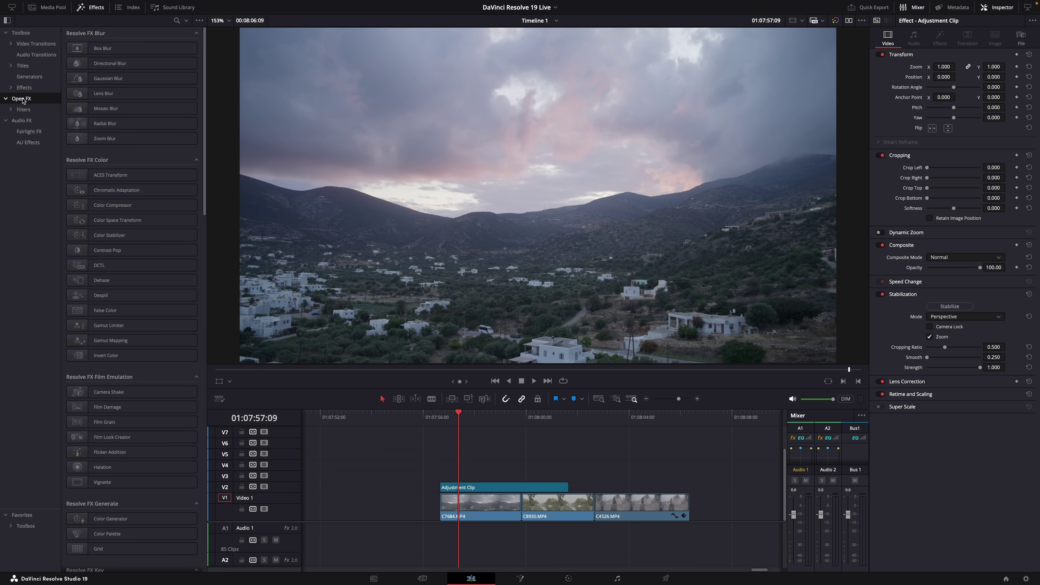
drag(112, 437, 466, 487)
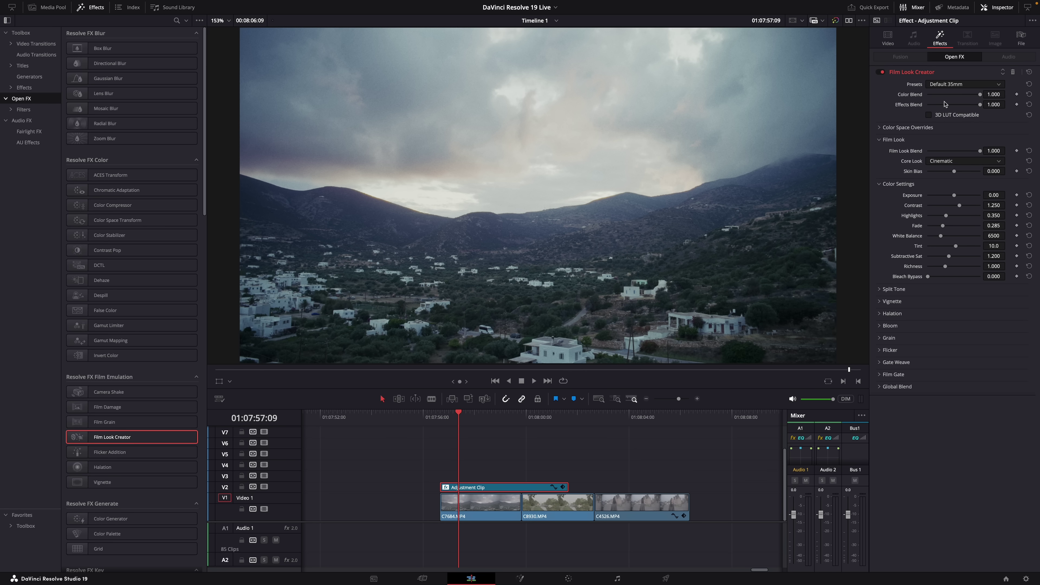
click(939, 180)
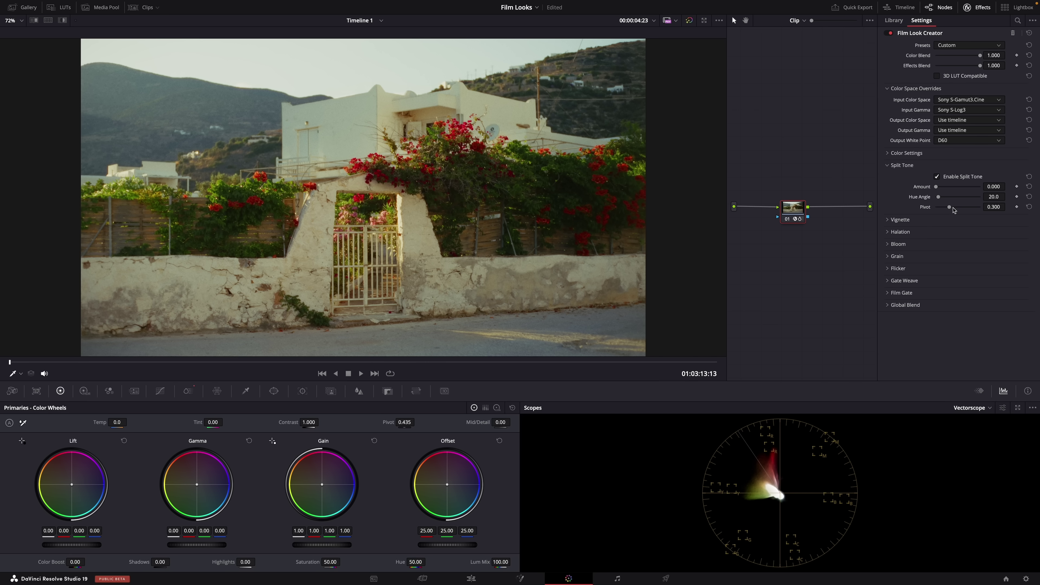
- Push the film look's Split Tone Amount up to 1.000
drag(964, 189, 941, 198)
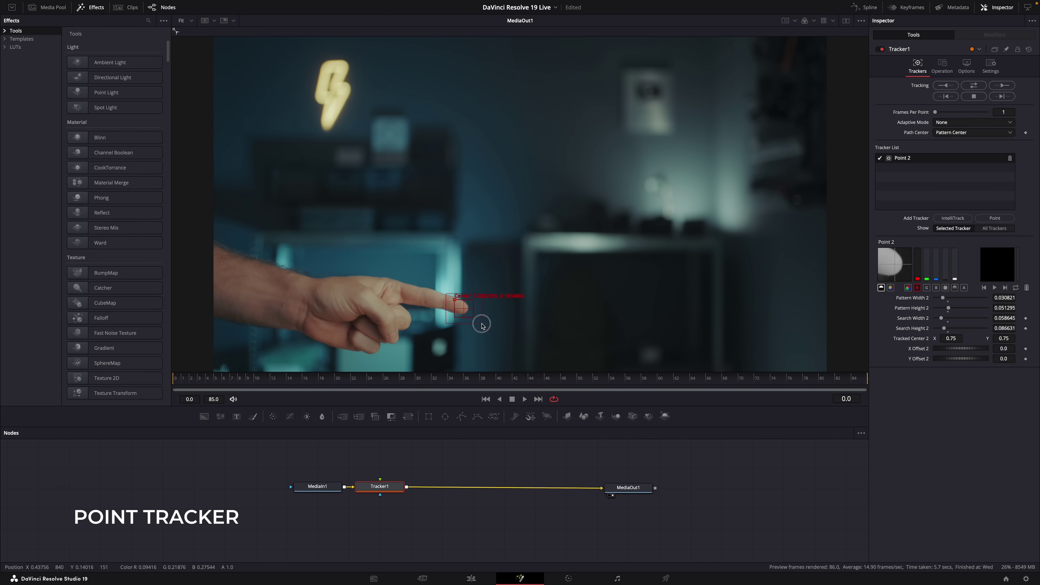
- Track the fingertip forward with Tracker1, then with an IntelliTrack box placed on the fingertip
click(1001, 86)
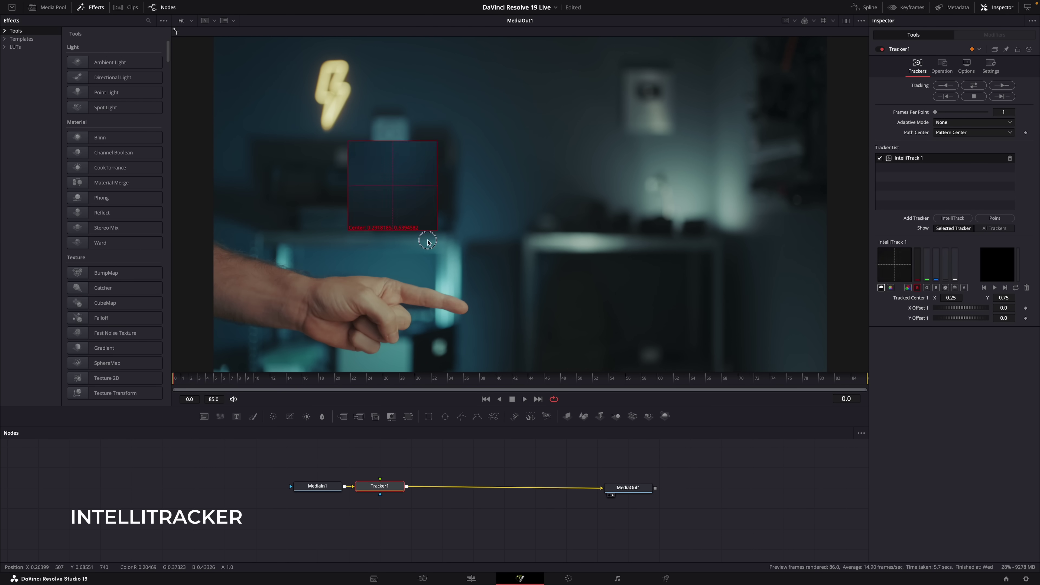
drag(425, 239, 465, 307)
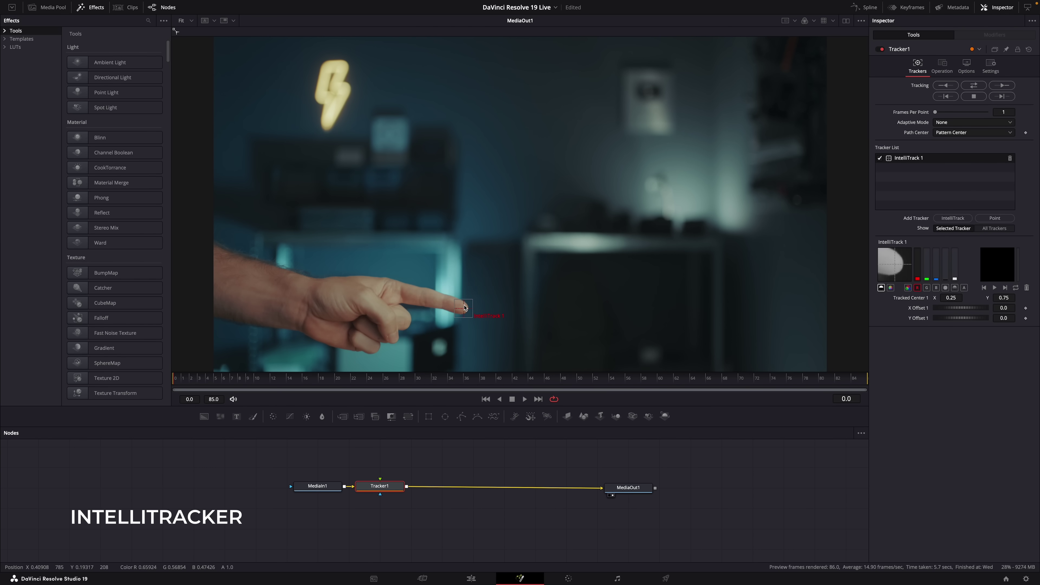
click(1002, 87)
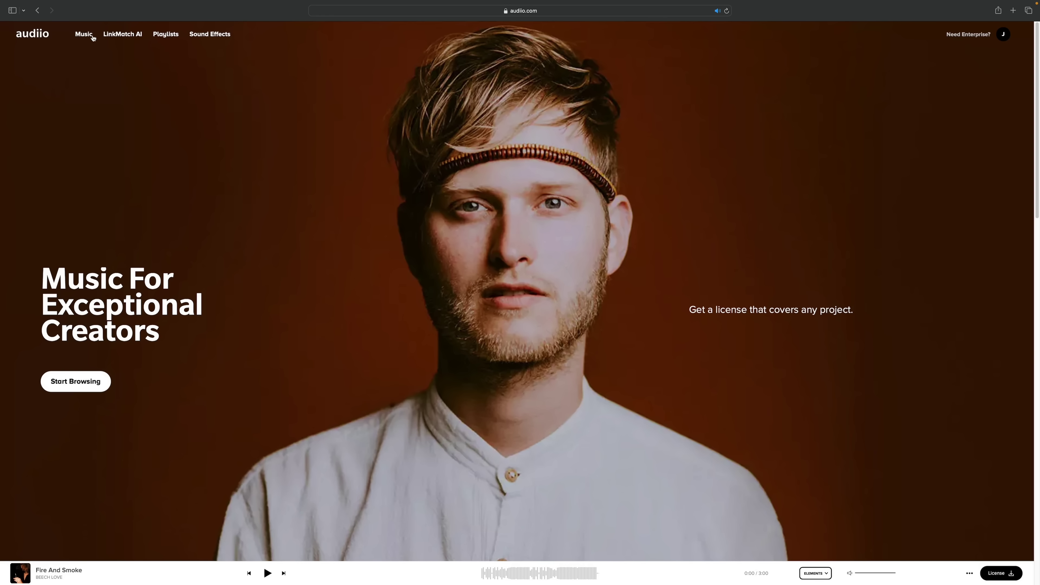
- Filter the audiio music browser by the Cinematic, Pop and Rock genres
click(92, 36)
click(112, 101)
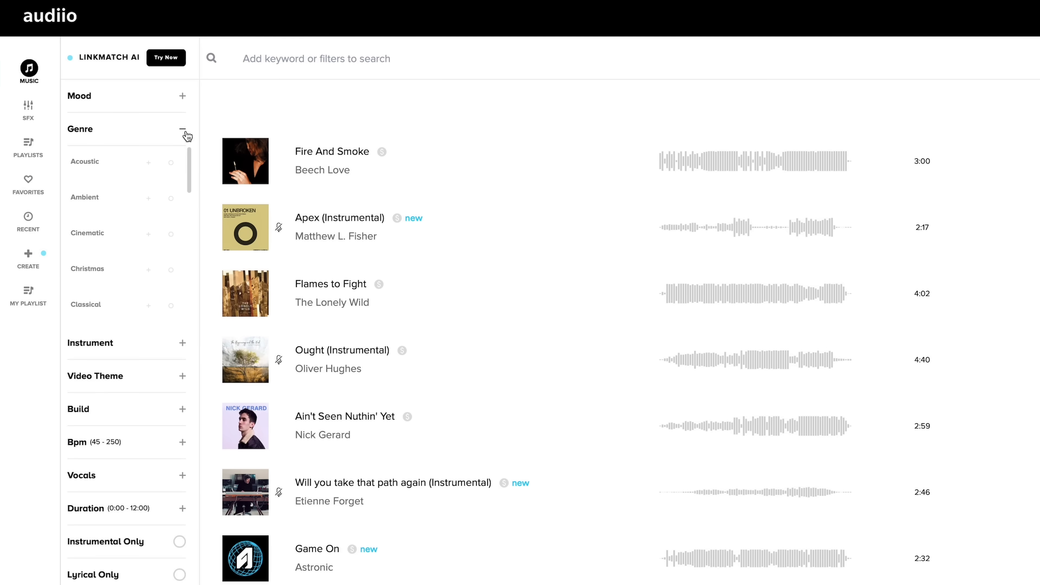
click(149, 236)
scroll(149, 266, down, 5)
click(149, 284)
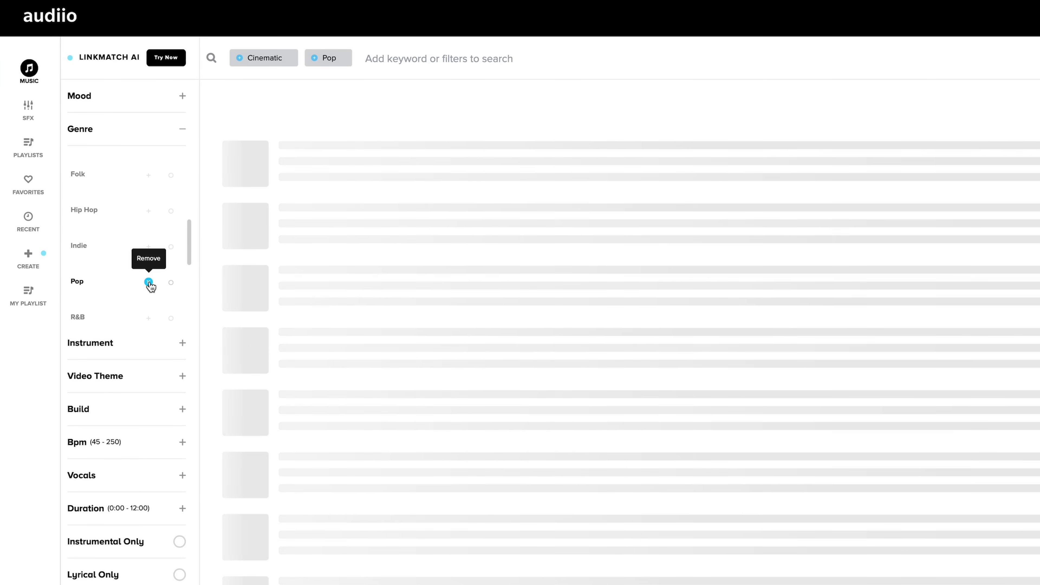
scroll(149, 186, down, 3)
click(148, 170)
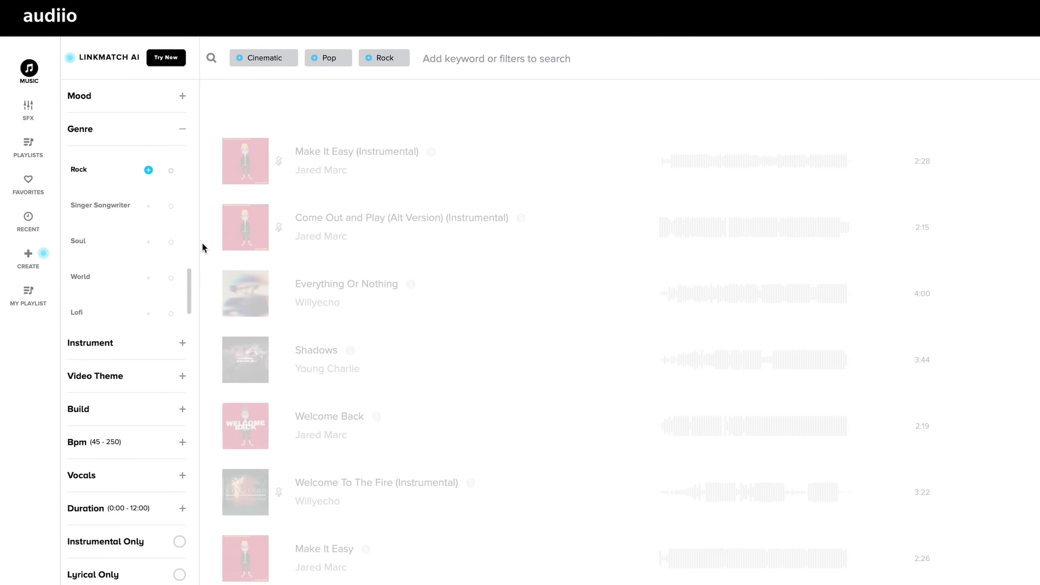
scroll(331, 448, down, 5)
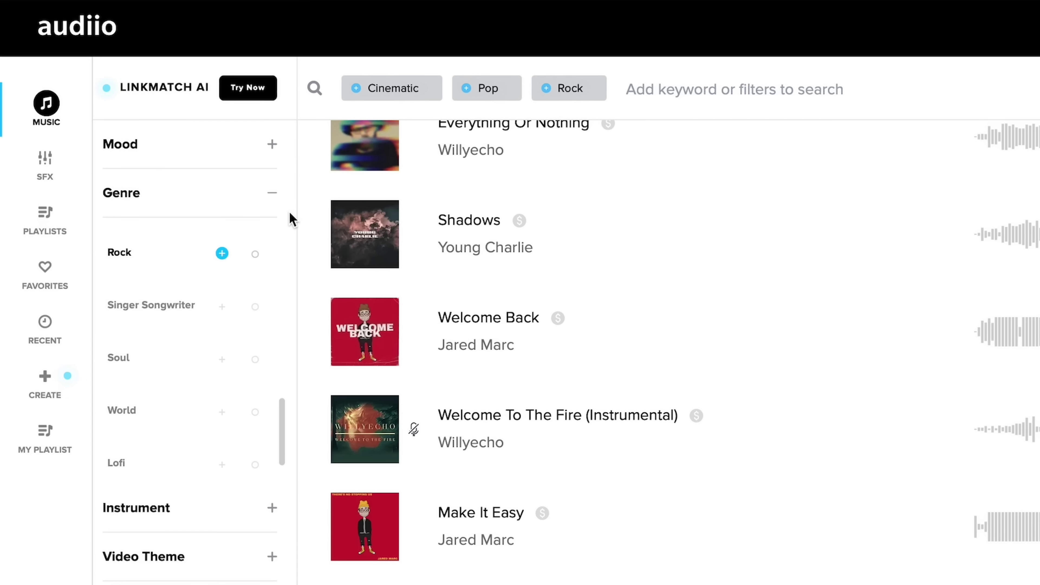
- Search LinkMatch by a reference song link, view the Ought track's stems, and add corrector node 02
click(150, 88)
click(532, 467)
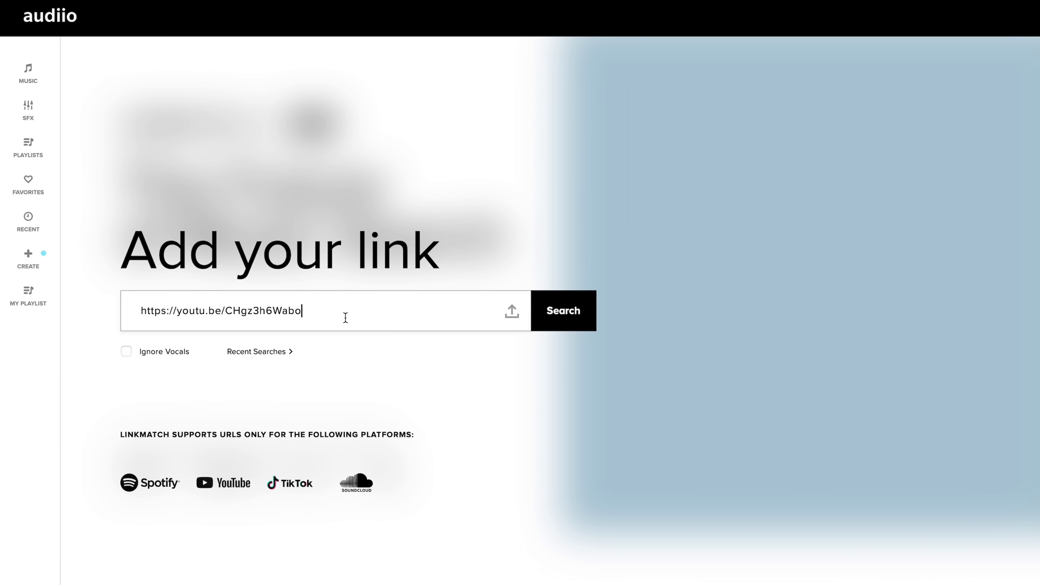
click(567, 314)
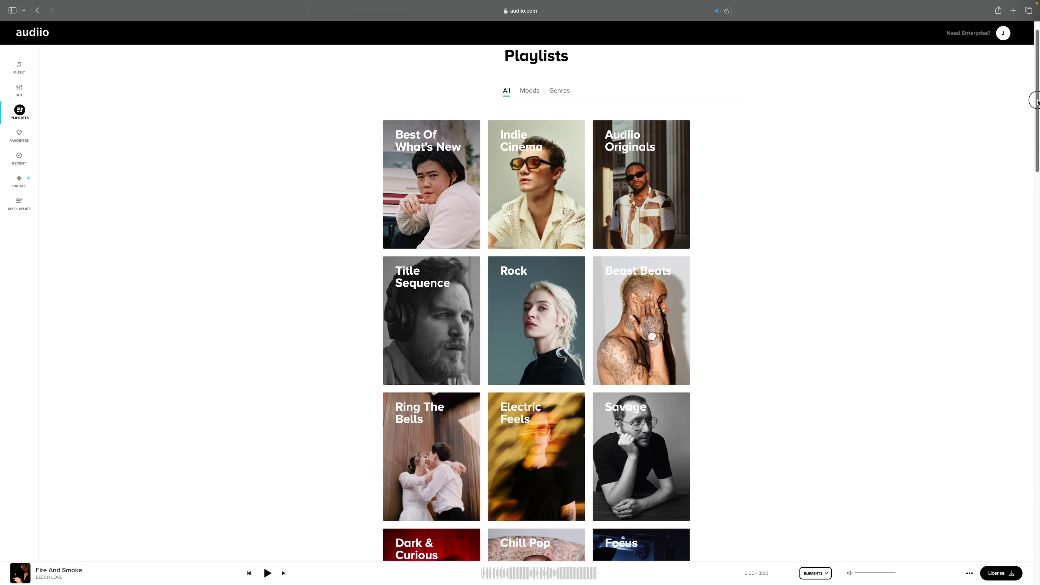
scroll(551, 293, down, 3)
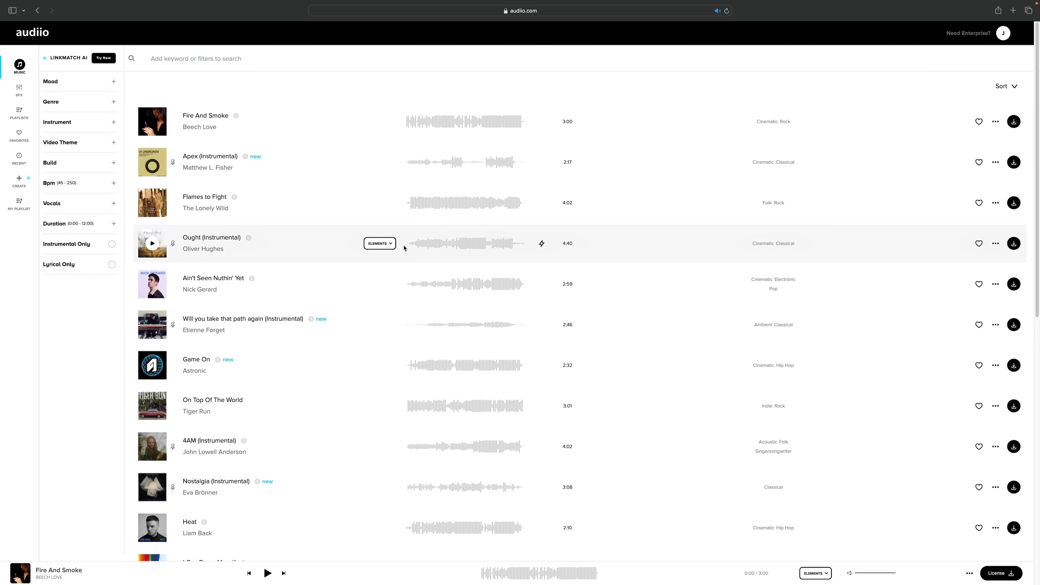
click(392, 245)
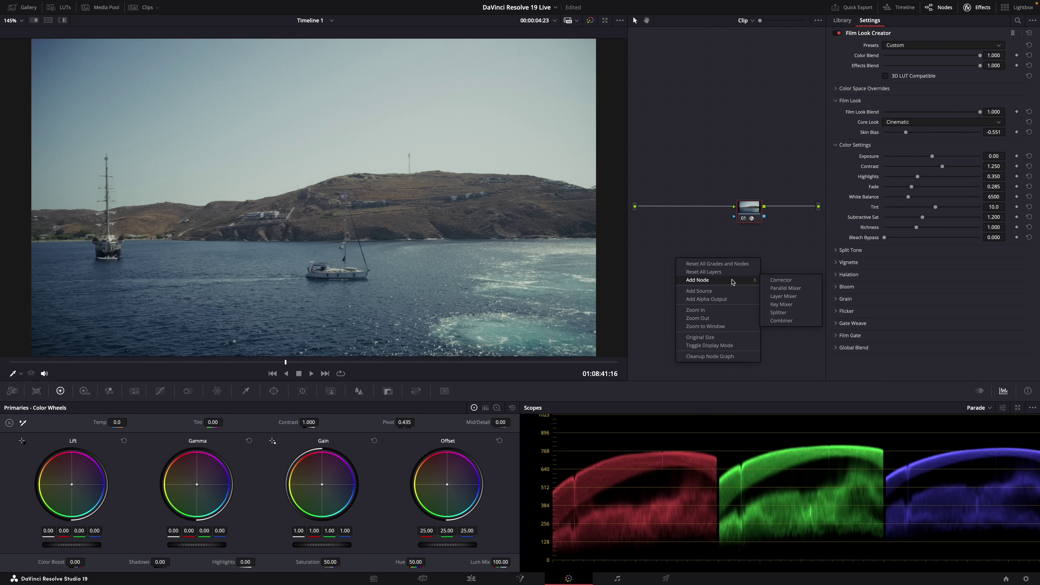
click(764, 273)
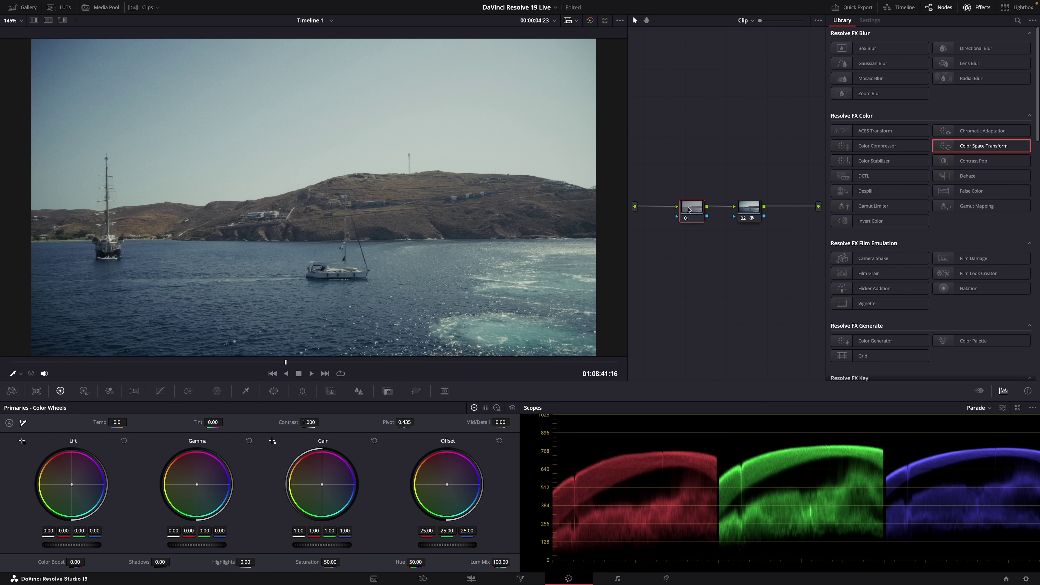
- Shift the Blue slice hue in ColorSlice and adjust the Blue slider after comparing curves and wheels
click(191, 394)
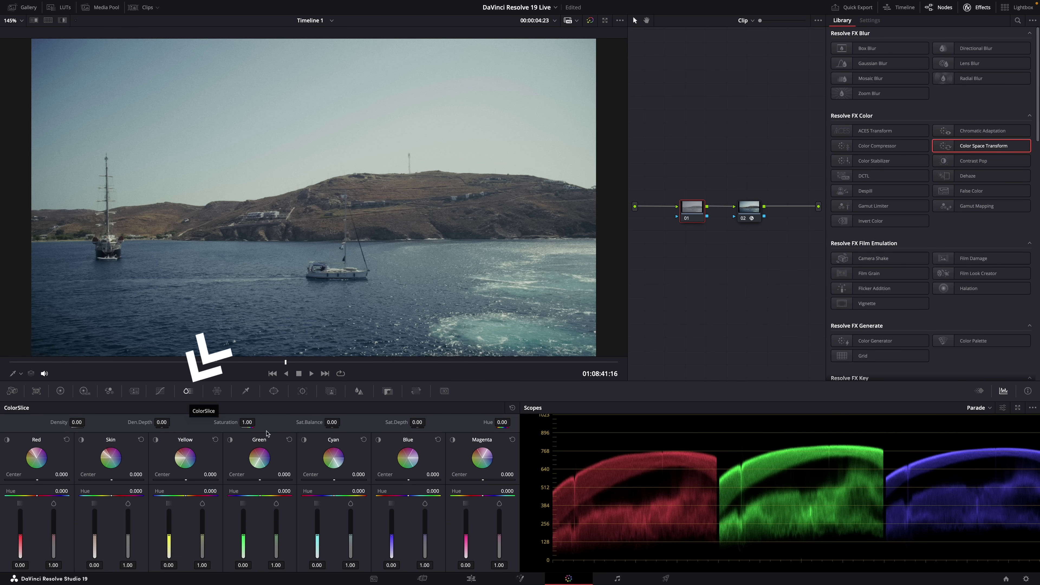
drag(371, 494, 410, 489)
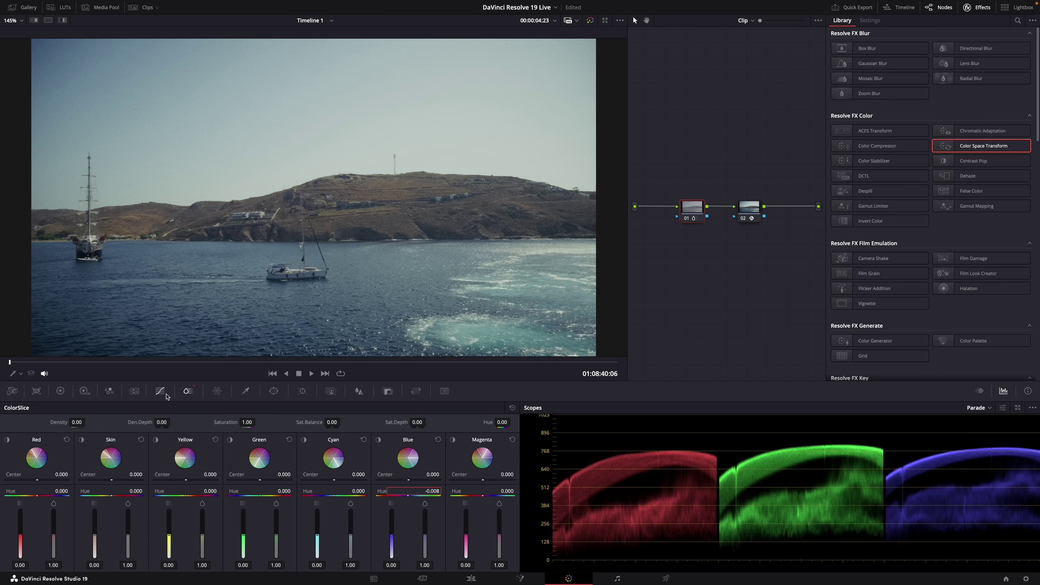
click(160, 393)
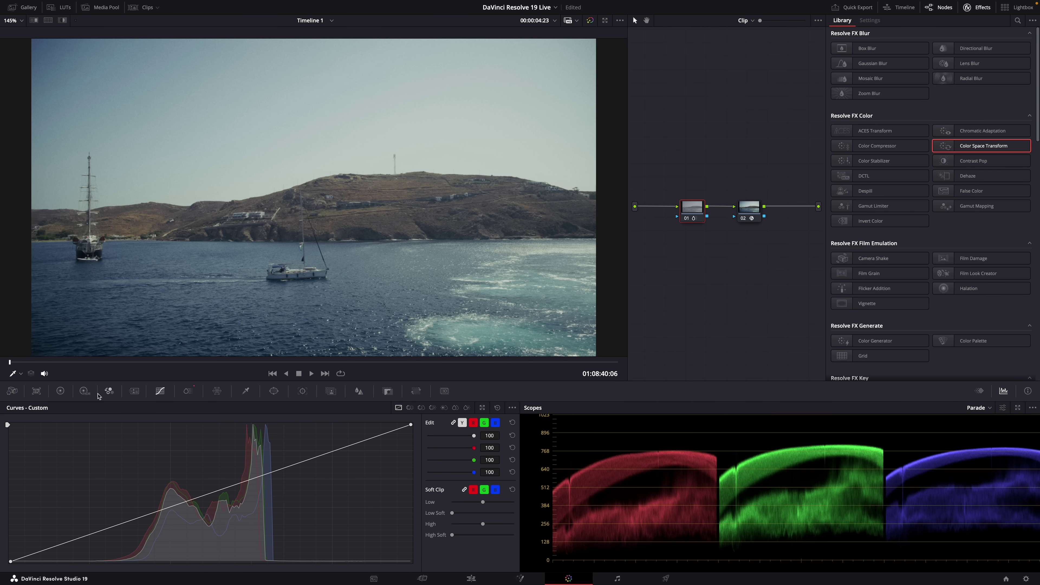
click(62, 394)
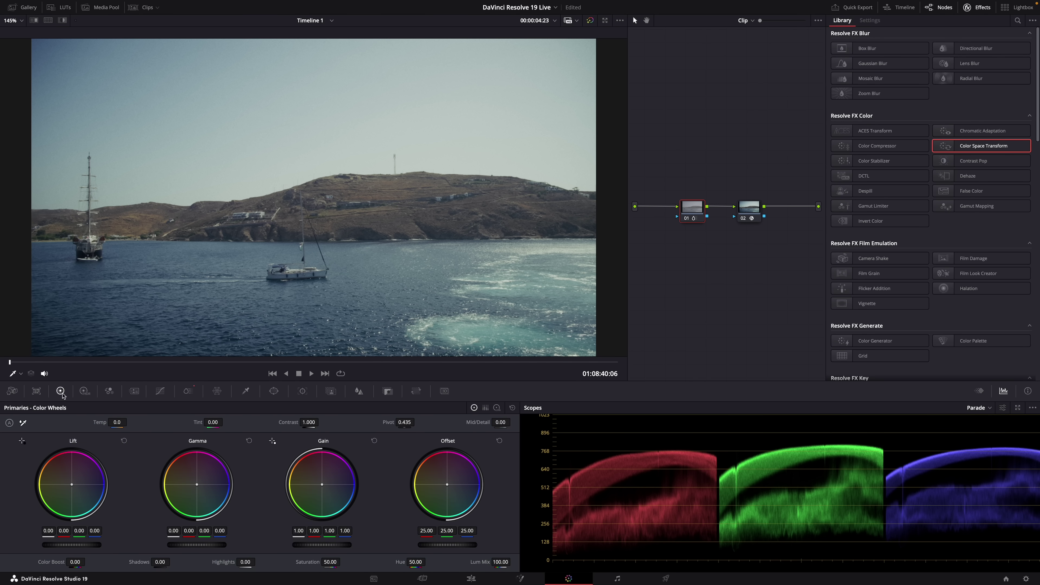
click(188, 393)
mouse_move(391, 545)
mouse_down()
mouse_move(427, 540)
mouse_move(429, 485)
mouse_move(428, 503)
mouse_up()
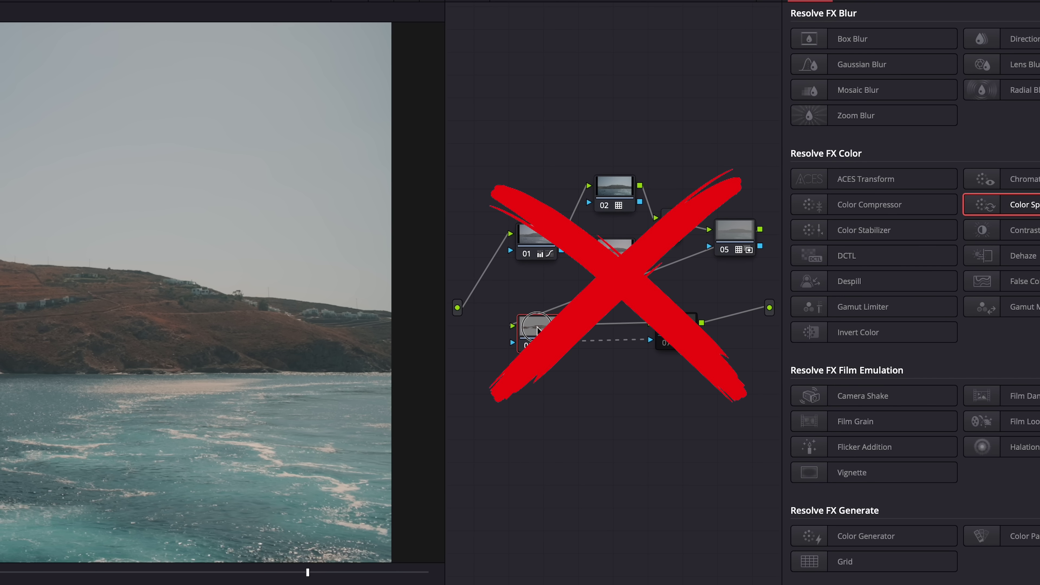
- Slide node 06 to the right in the coastal island clip's node graph
drag(538, 330, 586, 330)
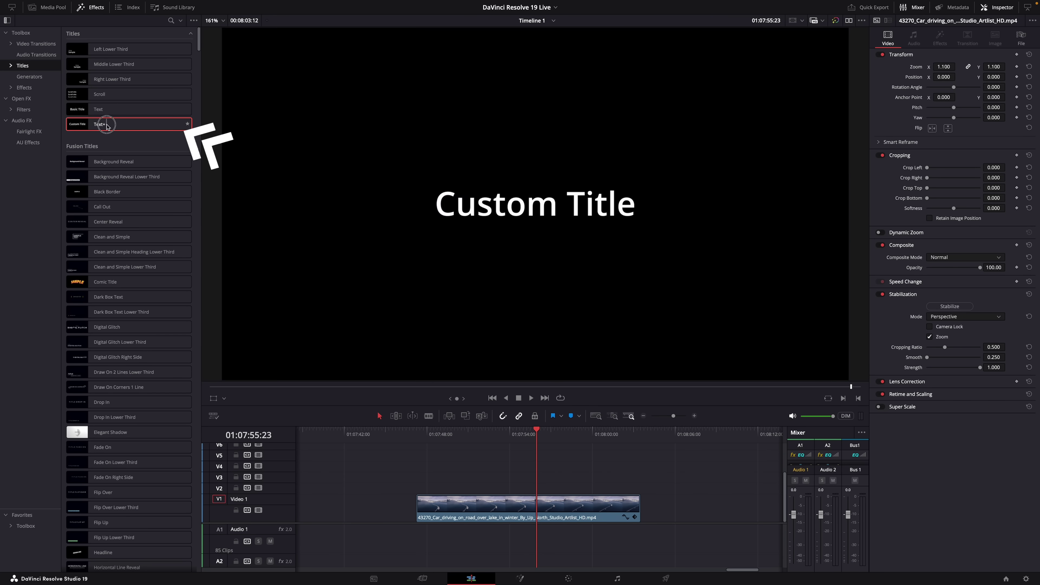
- Place a Text+ title above the lake-and-bridge clip and show the viewer overlay choices
drag(127, 124, 509, 489)
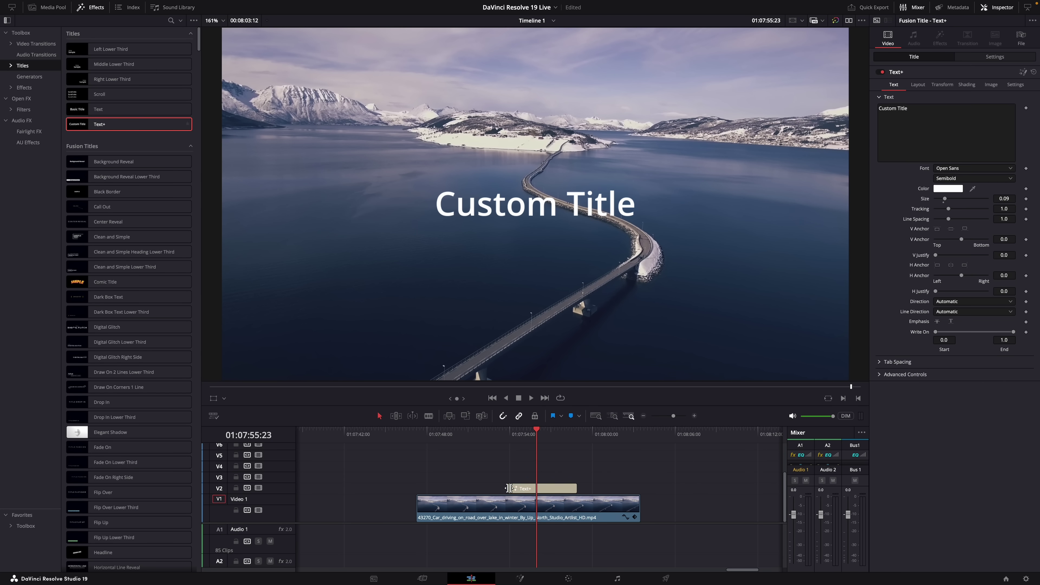
click(224, 399)
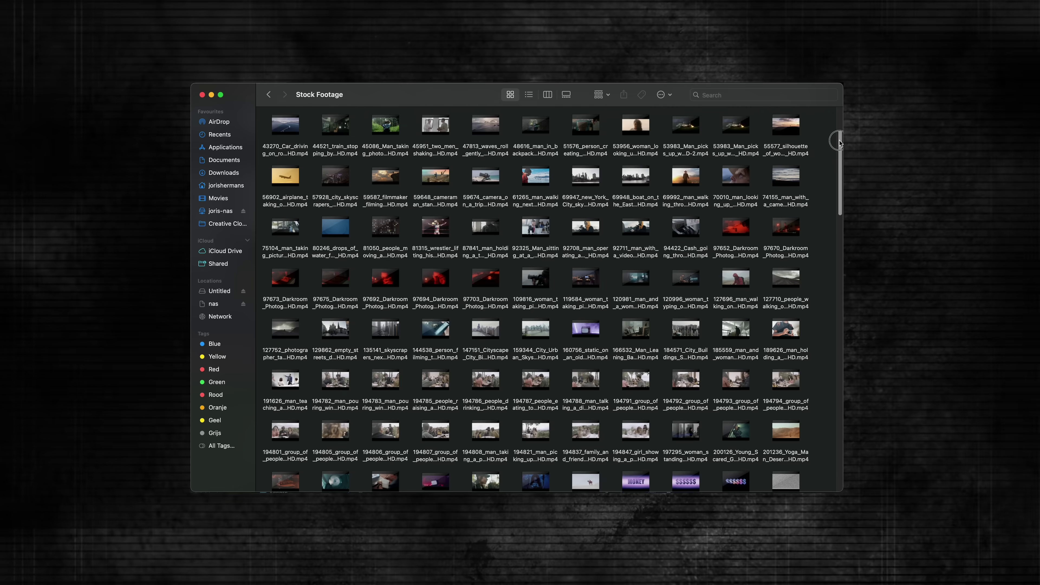
scroll(838, 158, down, 5)
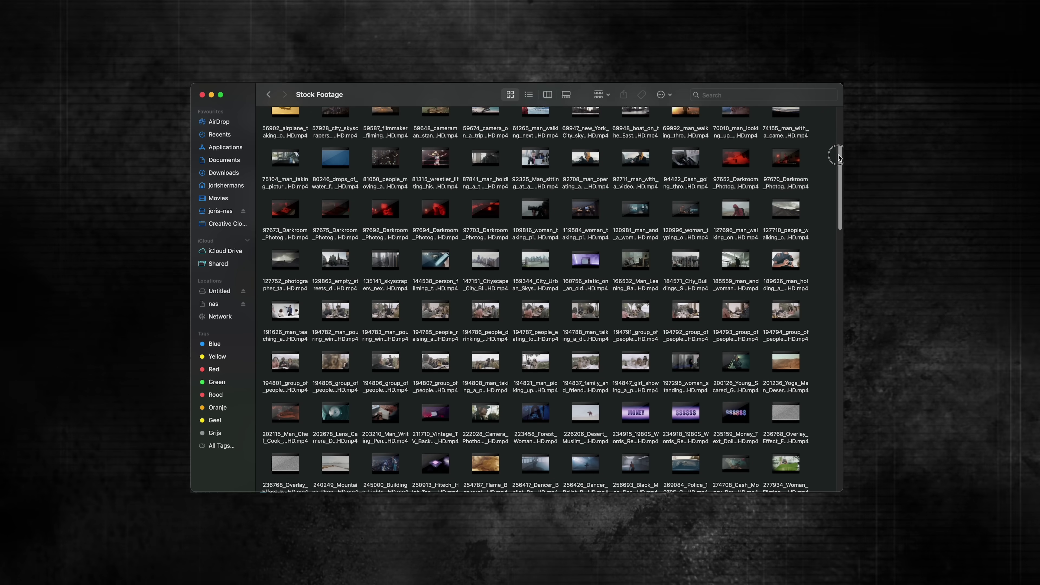
drag(838, 158, 838, 174)
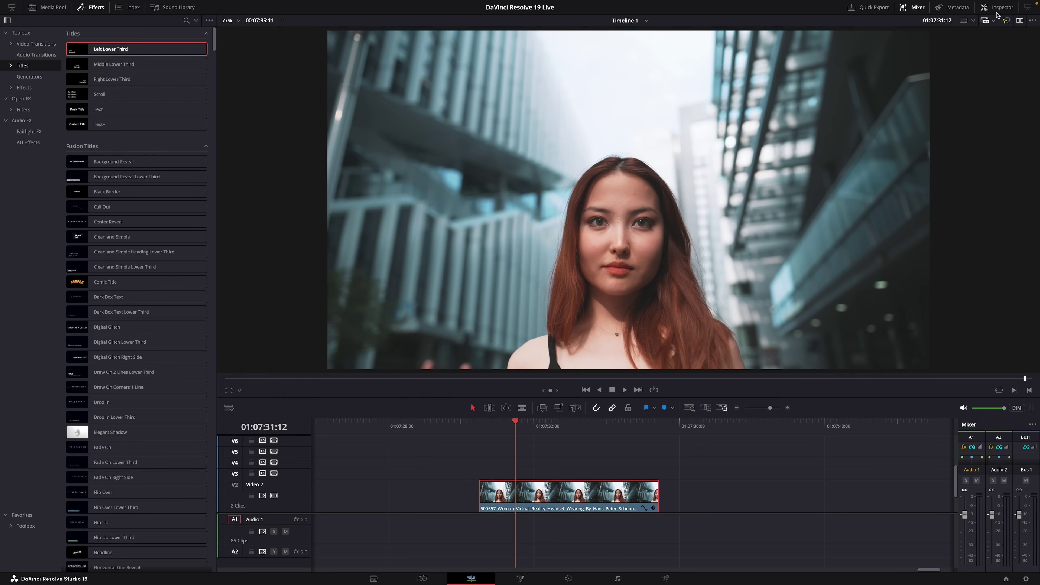
- Enable Super Scale for the woman's portrait clip in the Inspector and pick an upscale option
click(1000, 7)
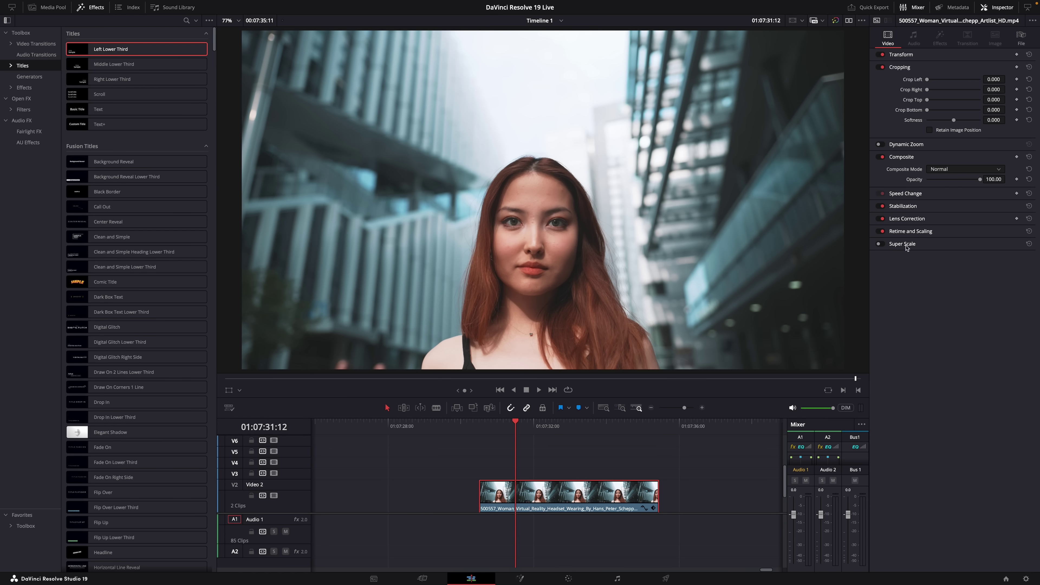
click(880, 244)
click(949, 256)
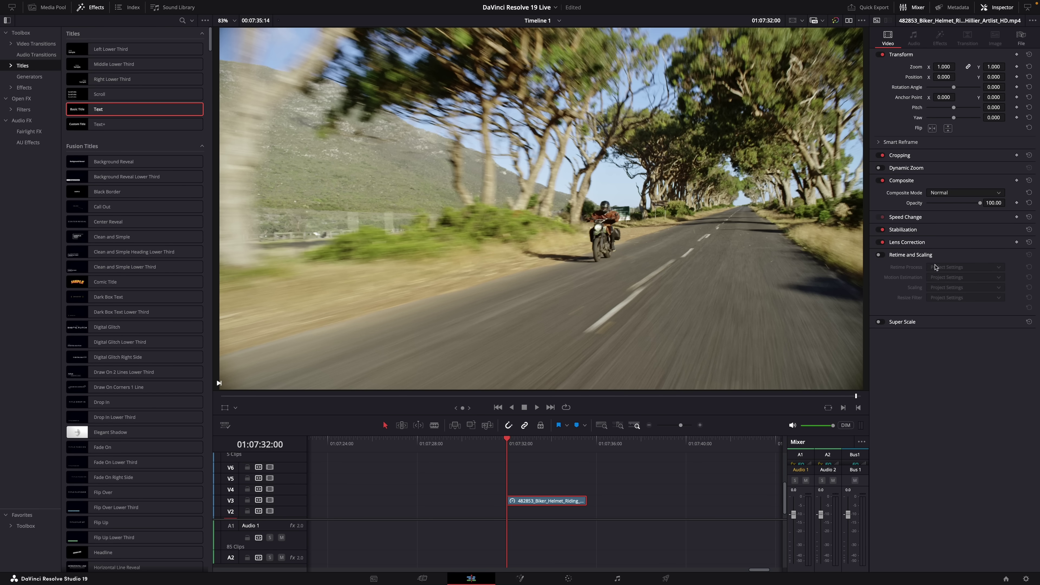
- Set the biker clip's retime process to Optical Flow with Speed Warp Faster motion estimation
click(954, 268)
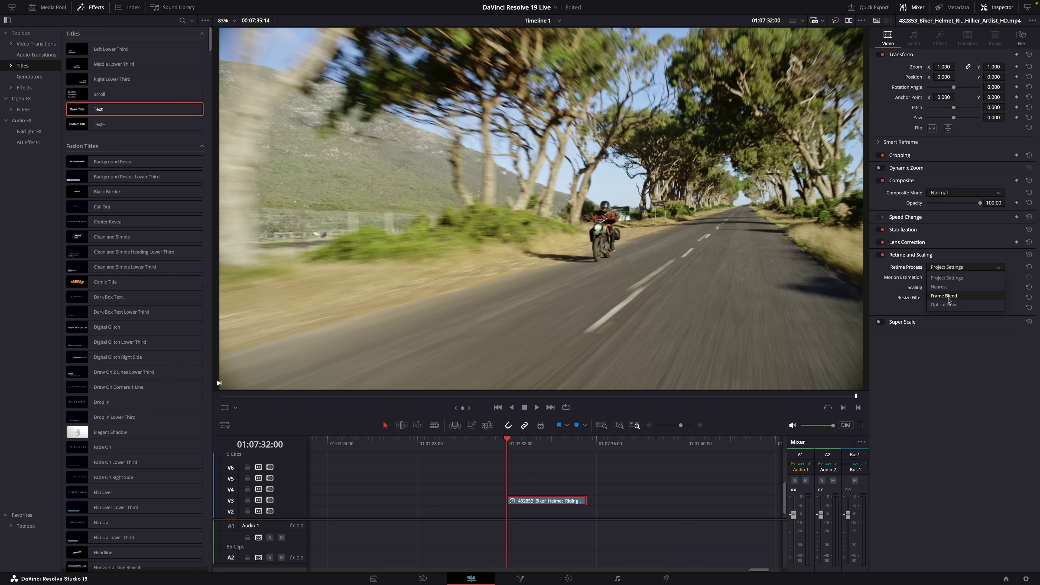
click(945, 304)
click(955, 277)
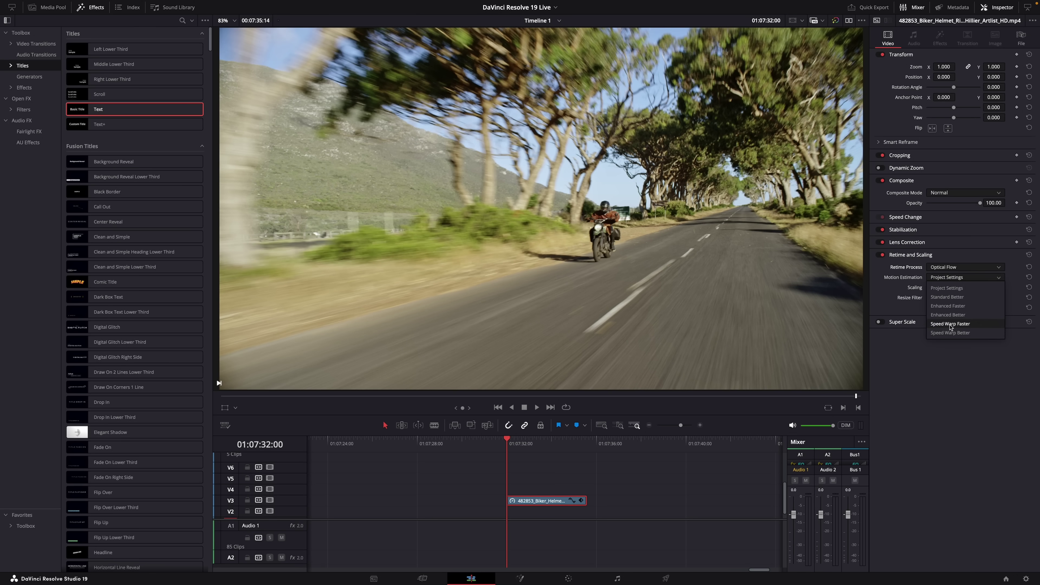
click(951, 324)
- Change the biker clip's speed to 50%
right_click(541, 501)
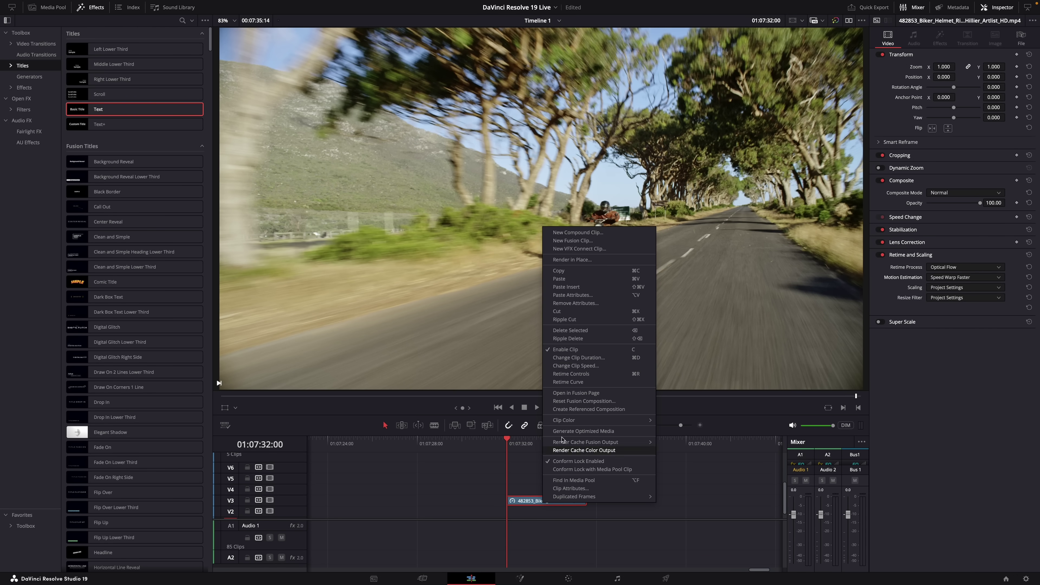
click(582, 372)
drag(533, 393, 528, 393)
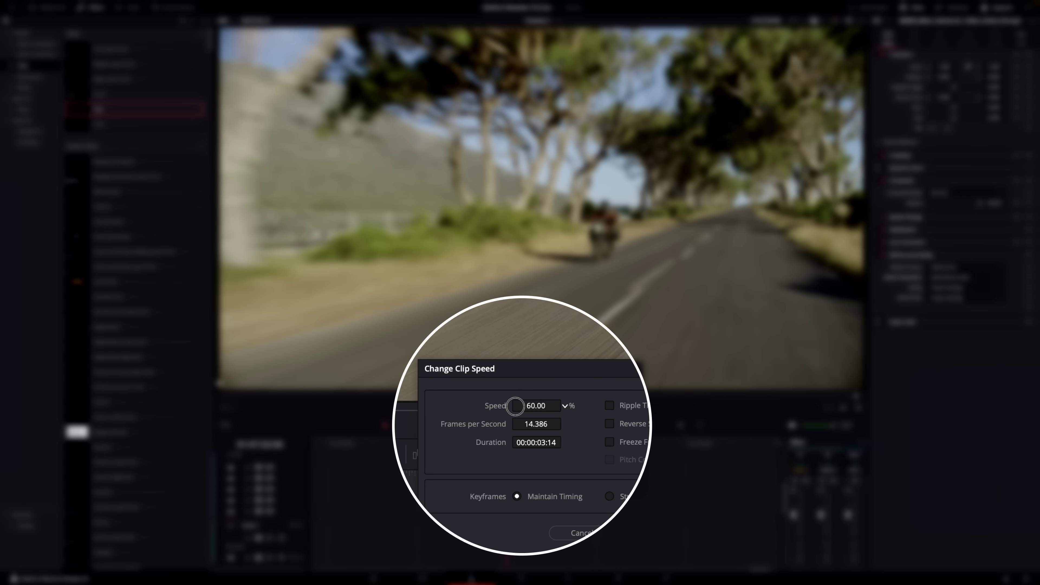
drag(513, 393, 514, 394)
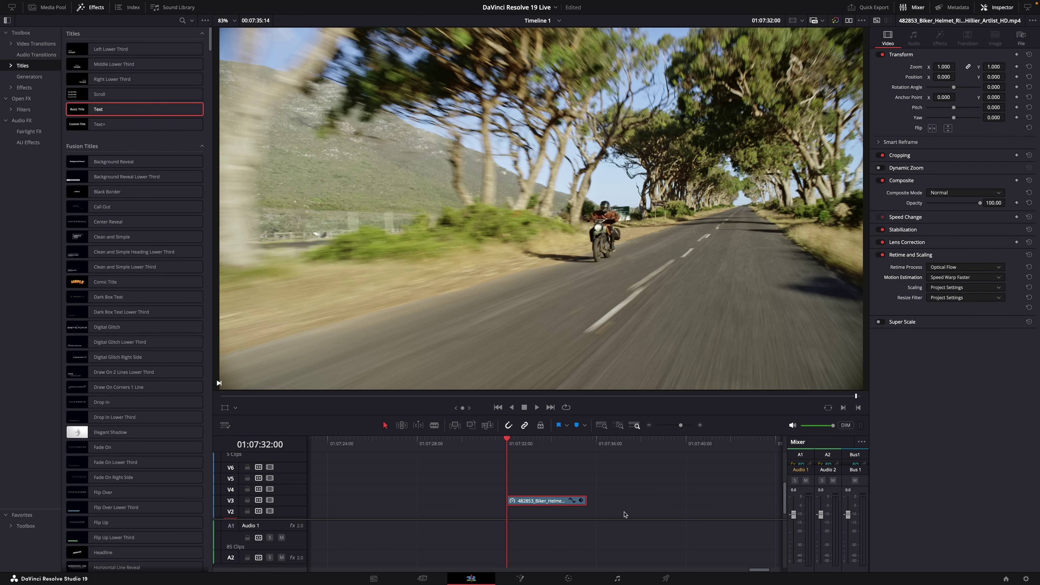
mouse_move(857, 4)
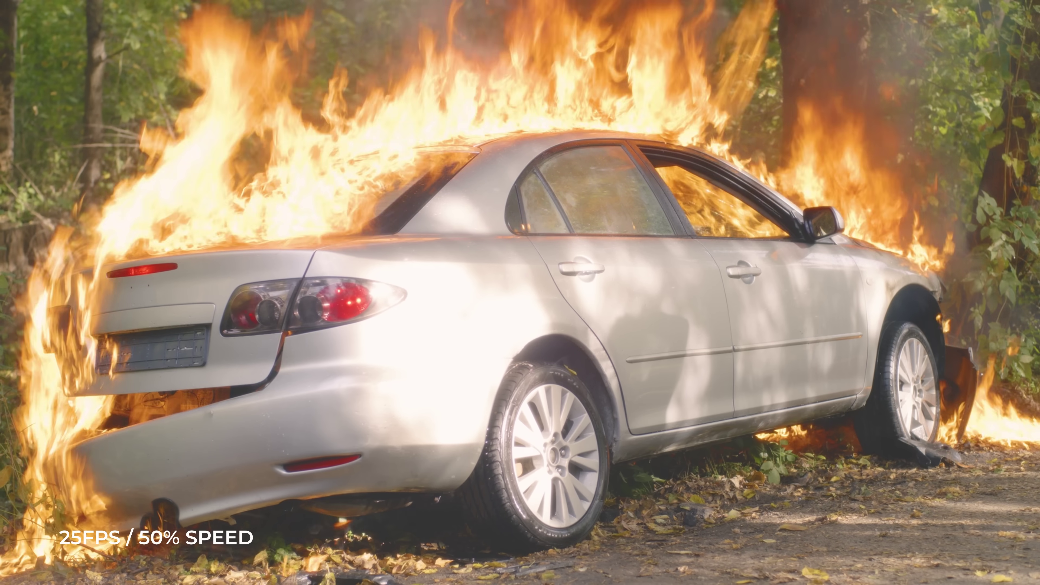